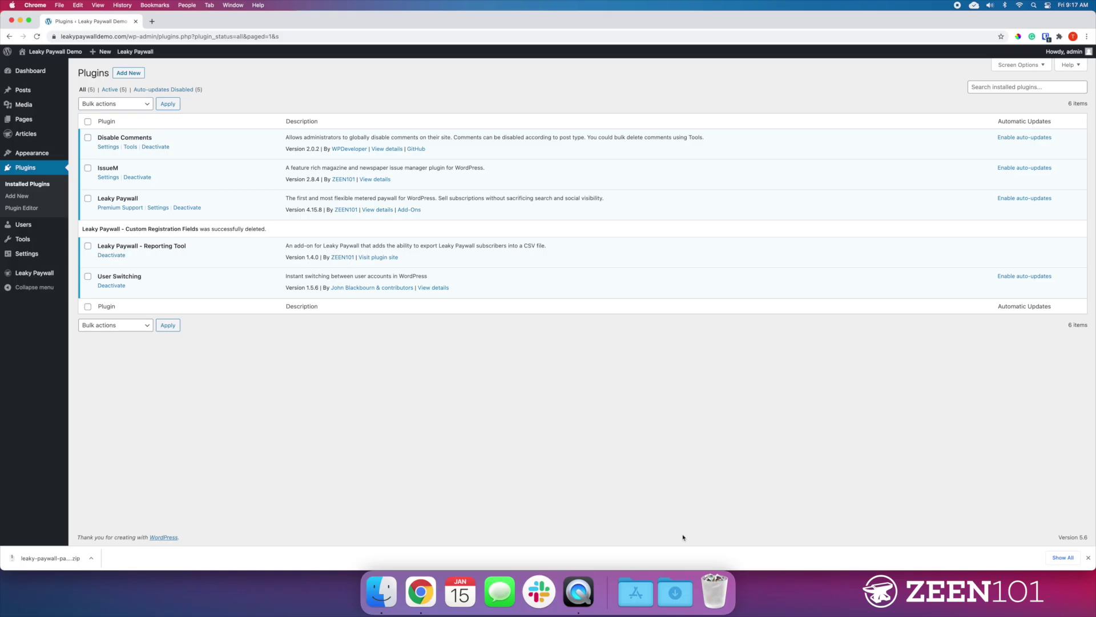
Step: Upload leaky-paywall-pay-per-post.zip as a new plugin, install it and activate it
{"action": "left_click", "coordinate": [136, 77]}
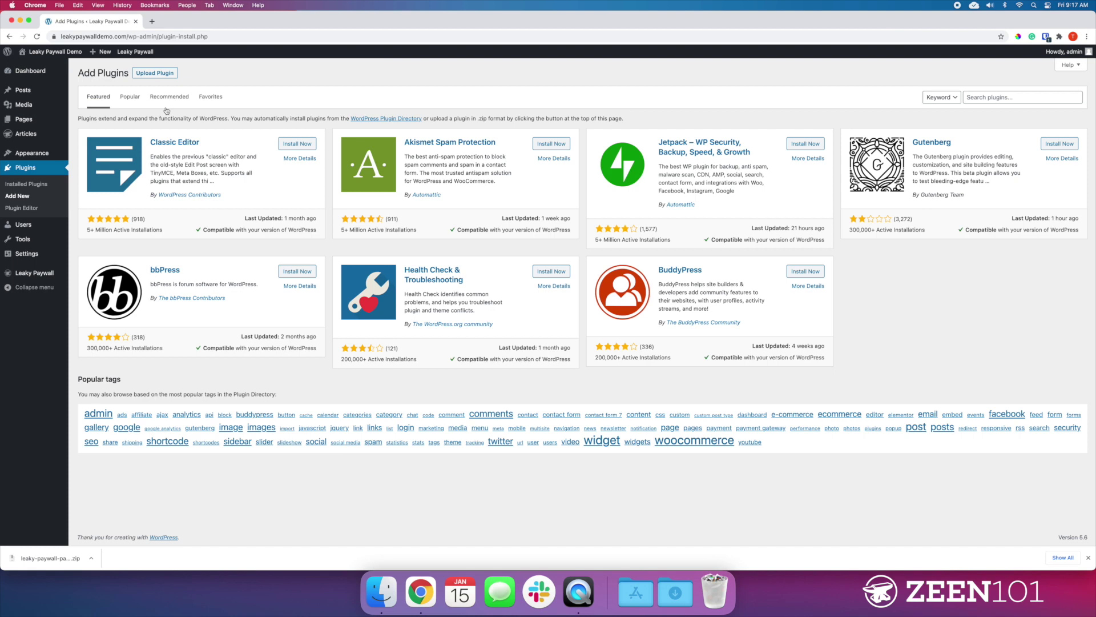
{"action": "left_click", "coordinate": [154, 72]}
{"action": "left_click", "coordinate": [688, 597]}
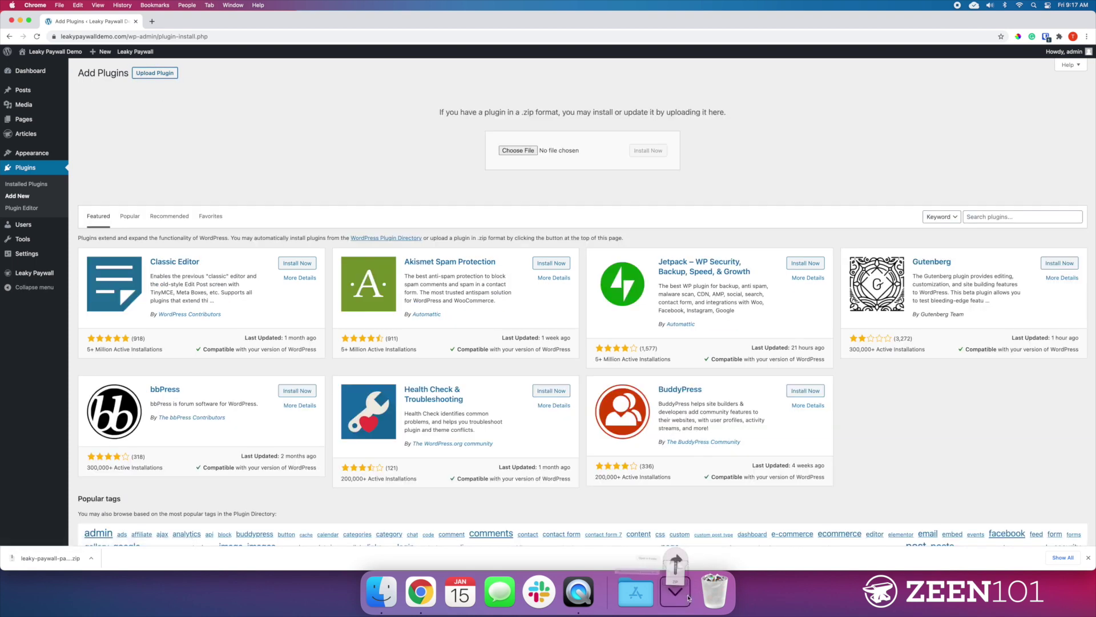
{"action": "left_click_drag", "start_coordinate": [680, 556], "coordinate": [543, 151]}
{"action": "left_click", "coordinate": [638, 150]}
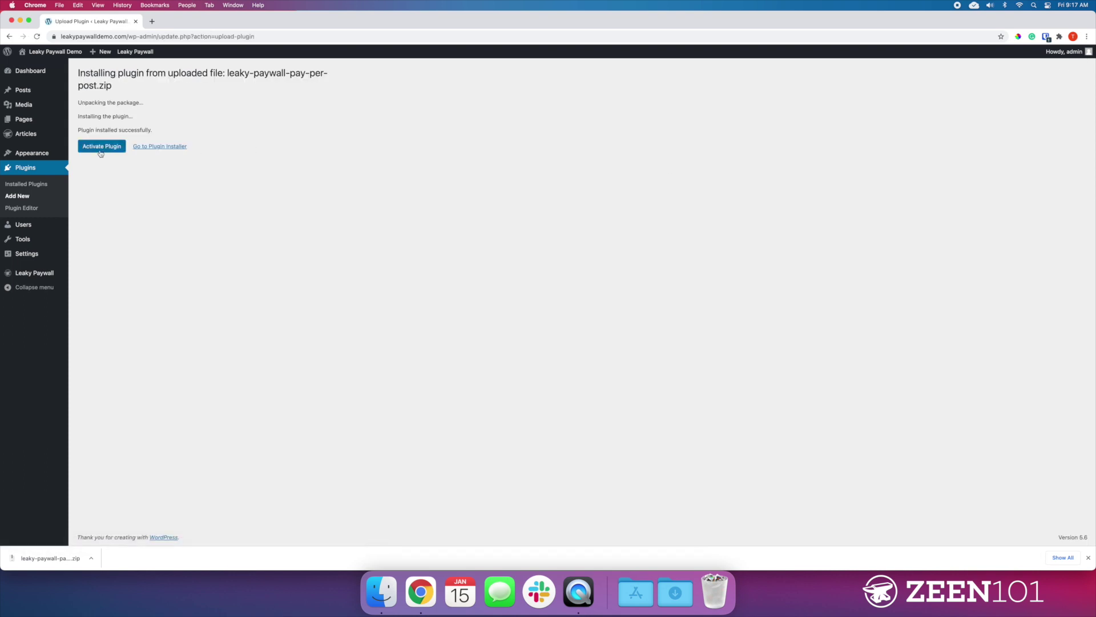
{"action": "left_click", "coordinate": [101, 146]}
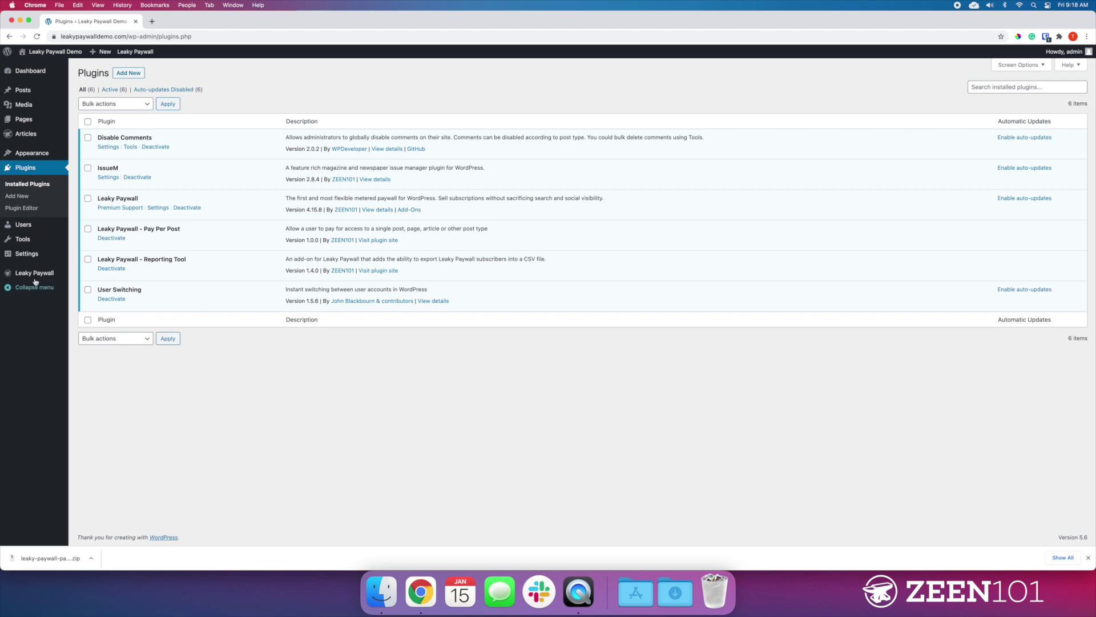
Step: Open the Leaky Paywall settings page from the admin sidebar
{"action": "mouse_move", "coordinate": [40, 276]}
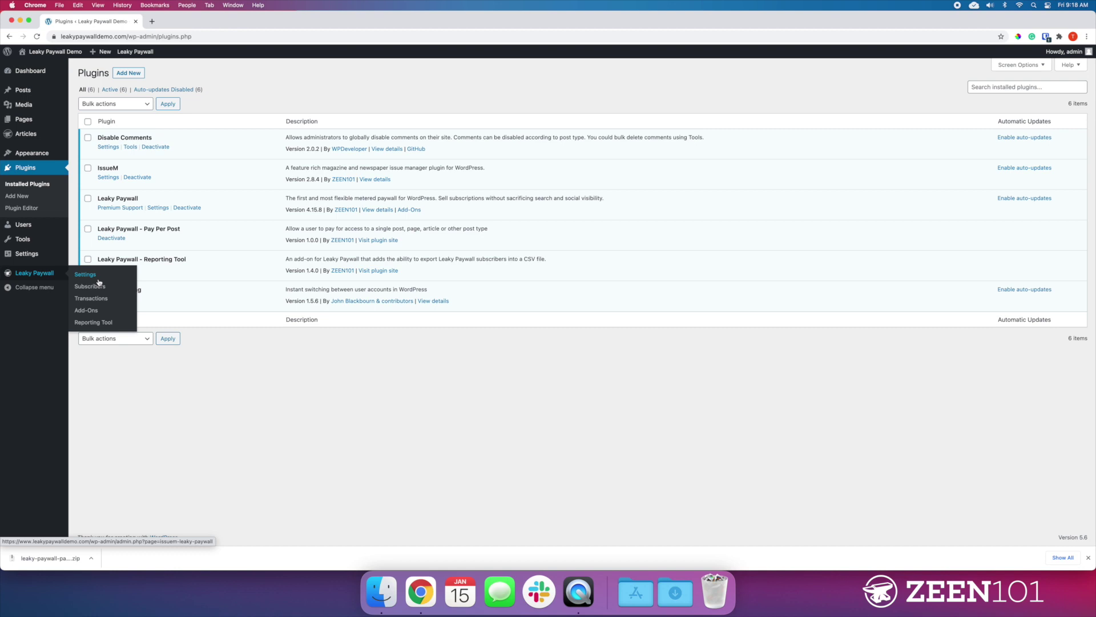
{"action": "left_click", "coordinate": [49, 278]}
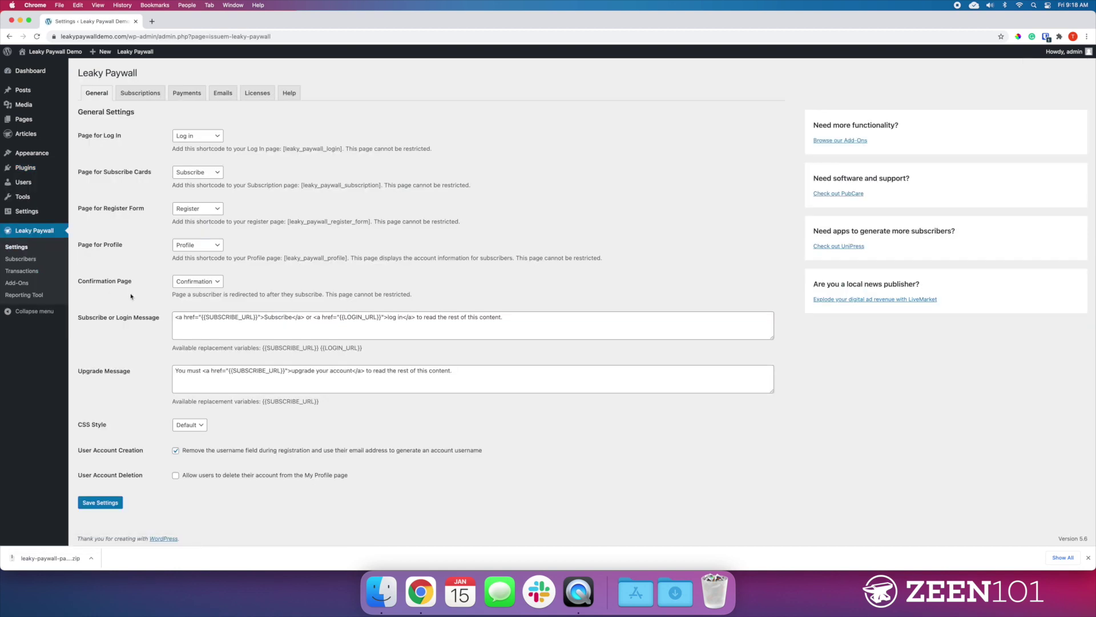
Step: On the Subscriptions tab, set Pay Per Post global price to 5.00 and tick subscriber content access
{"action": "left_click", "coordinate": [139, 96]}
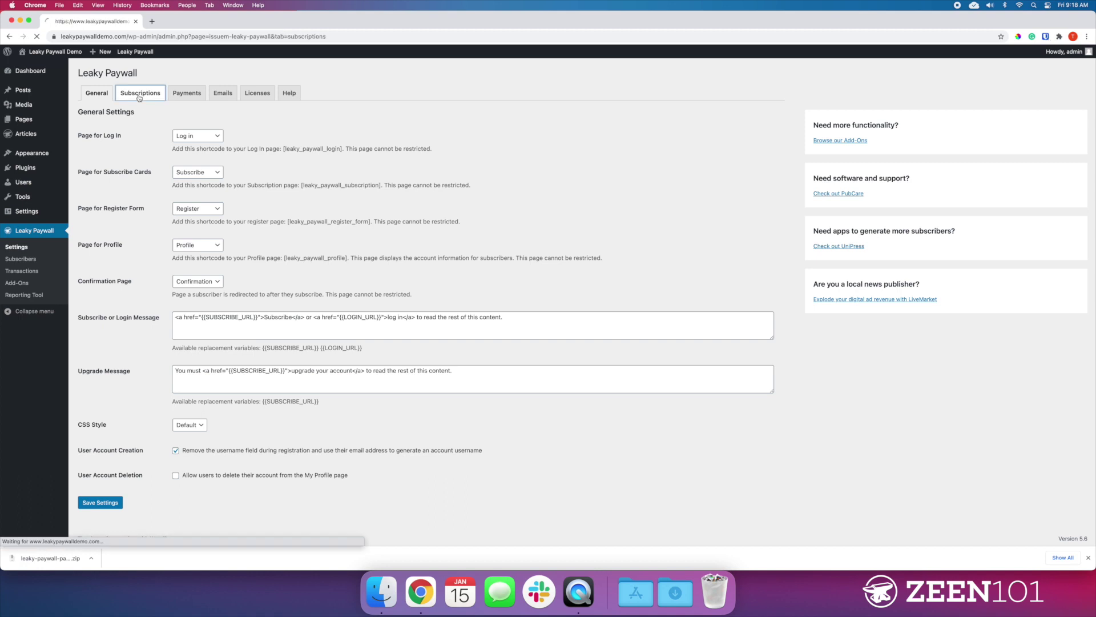
{"action": "scroll", "coordinate": [133, 155], "scroll_direction": "down", "scroll_amount": 10}
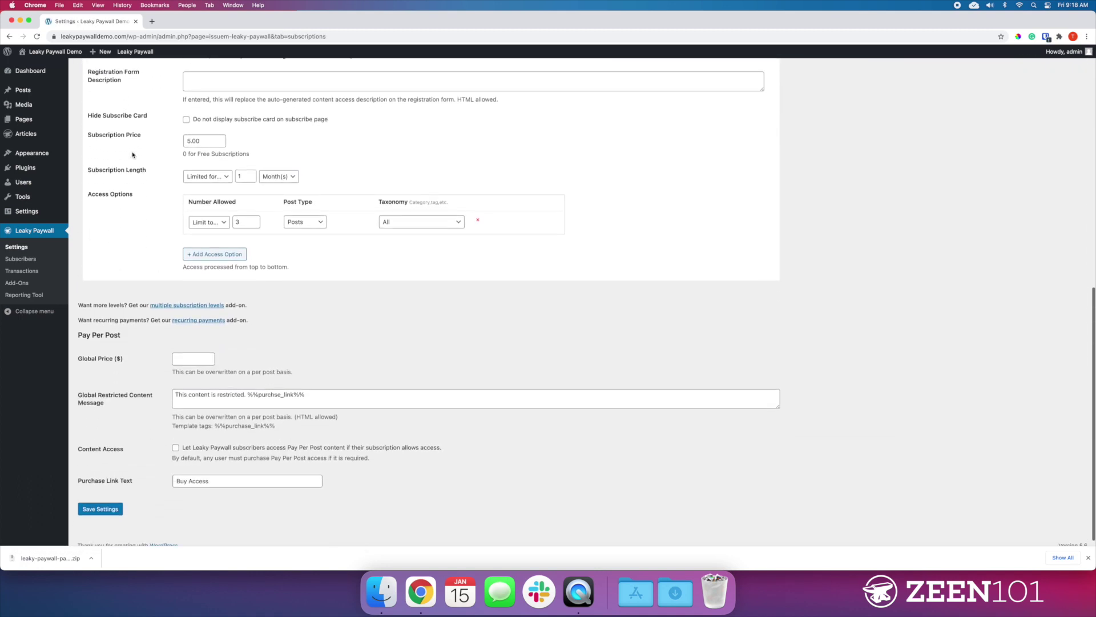
{"action": "scroll", "coordinate": [114, 245], "scroll_direction": "down", "scroll_amount": 2}
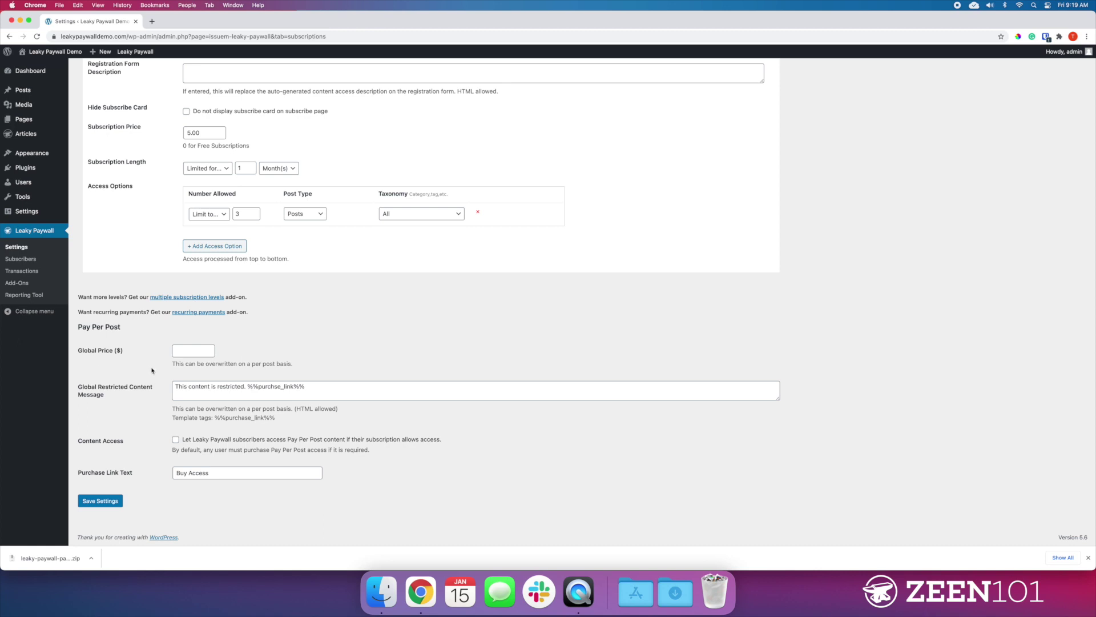
{"action": "left_click", "coordinate": [197, 352]}
{"action": "type", "text": "5.00"}
{"action": "scroll", "coordinate": [235, 199], "scroll_direction": "up", "scroll_amount": 2}
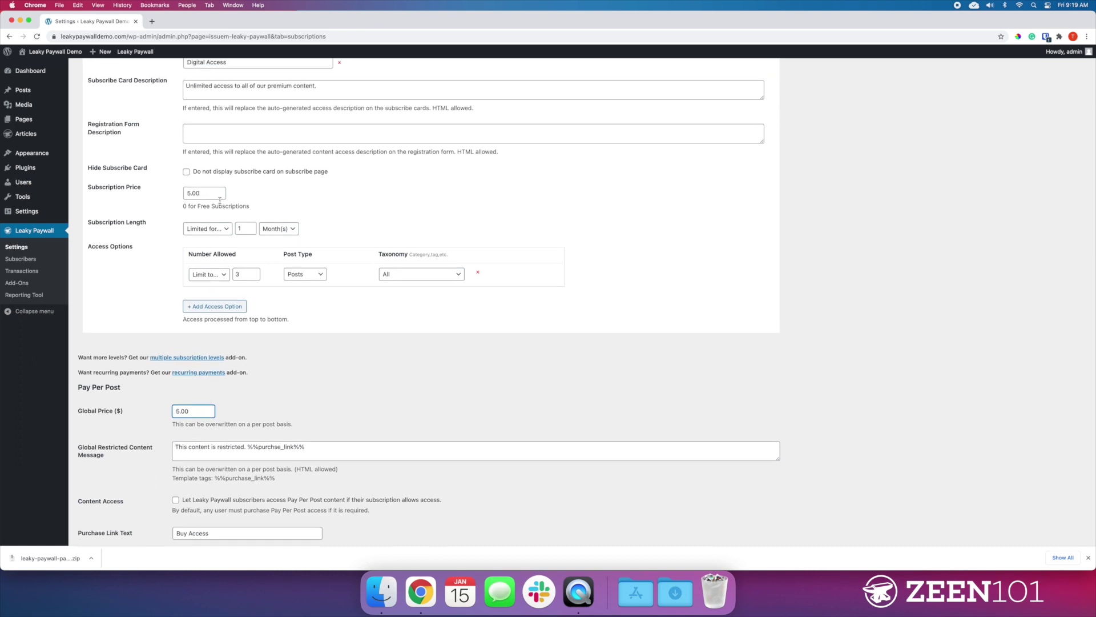
{"action": "scroll", "coordinate": [234, 199], "scroll_direction": "up", "scroll_amount": 2}
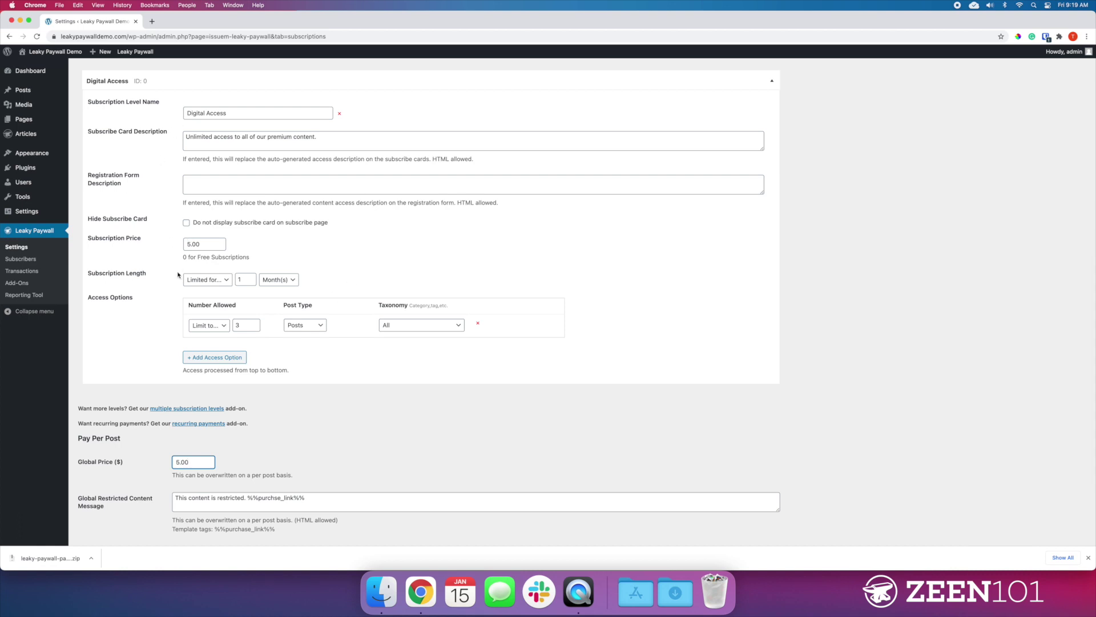
{"action": "scroll", "coordinate": [187, 292], "scroll_direction": "down", "scroll_amount": 4}
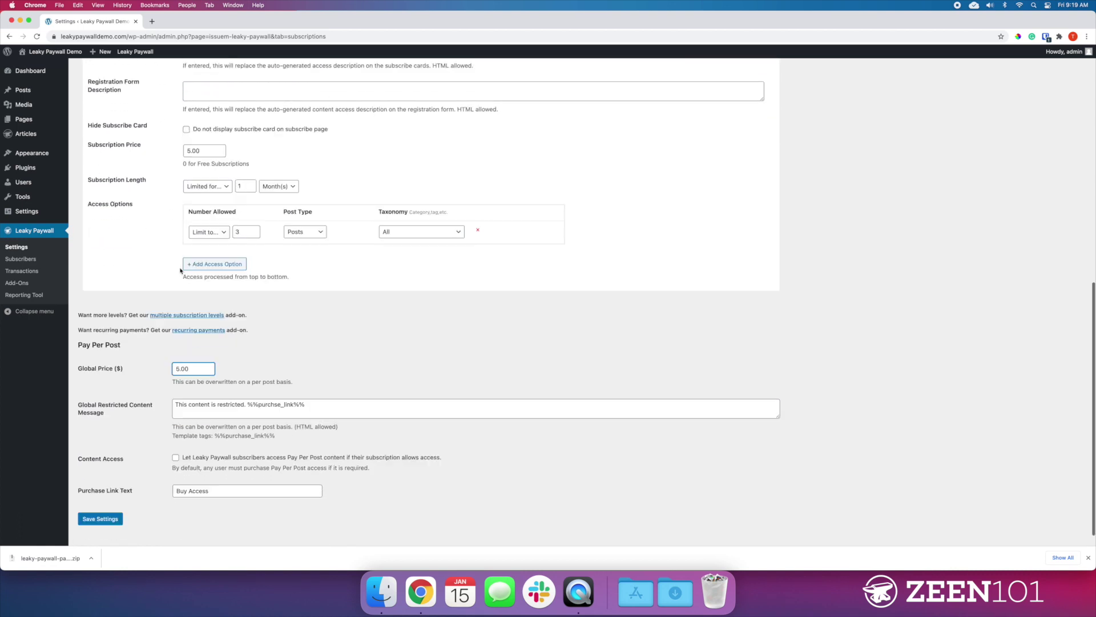
{"action": "left_click", "coordinate": [176, 438]}
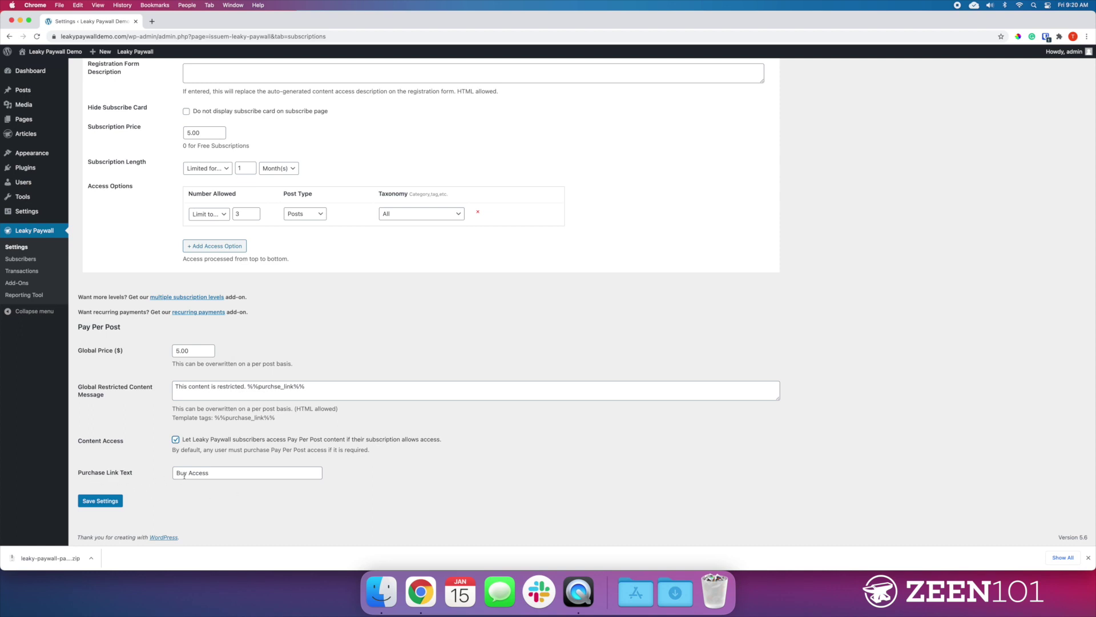
Step: Save the Leaky Paywall settings and go to the All Posts list
{"action": "left_click", "coordinate": [103, 501]}
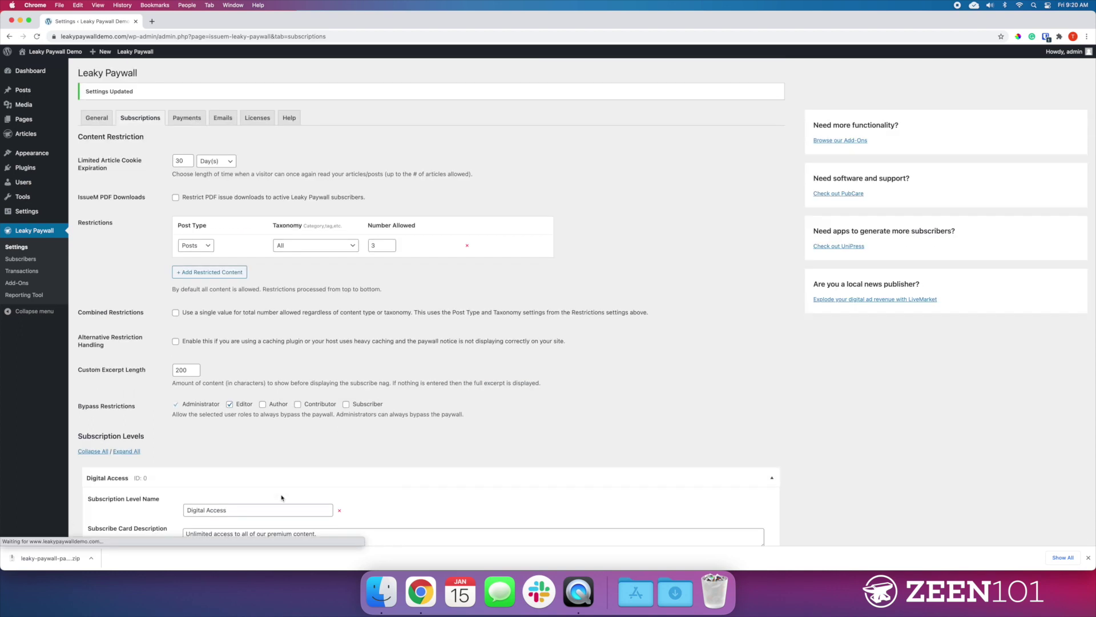
{"action": "left_click", "coordinate": [24, 90]}
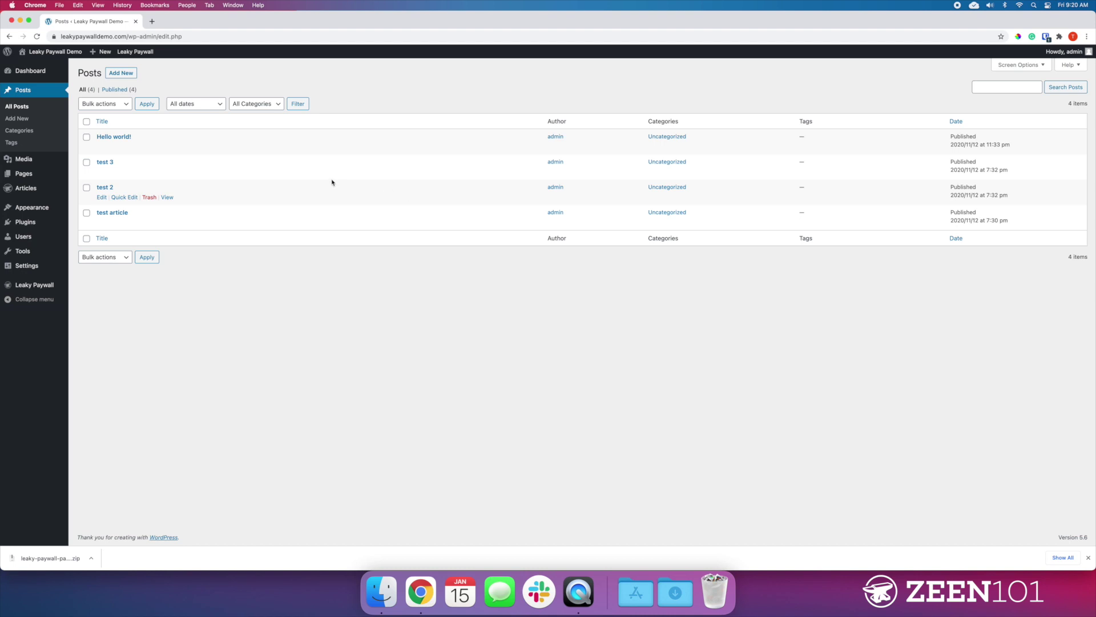
Step: Edit 'test article', close the block editor welcome tour, and scroll to the Pay Per Post panel
{"action": "left_click", "coordinate": [102, 224]}
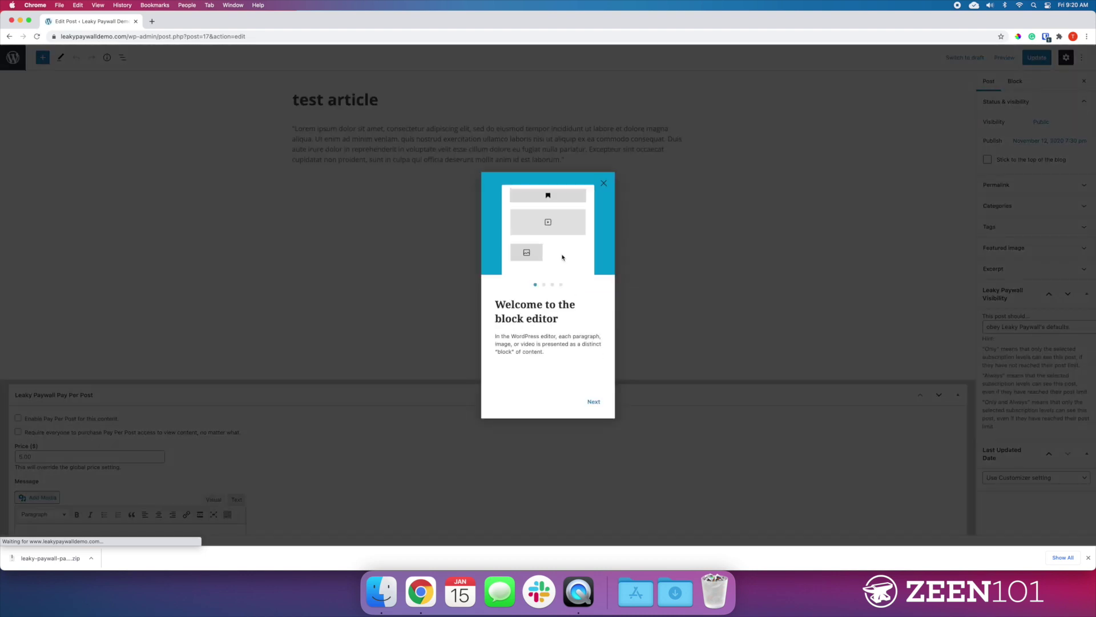
{"action": "left_click", "coordinate": [491, 131]}
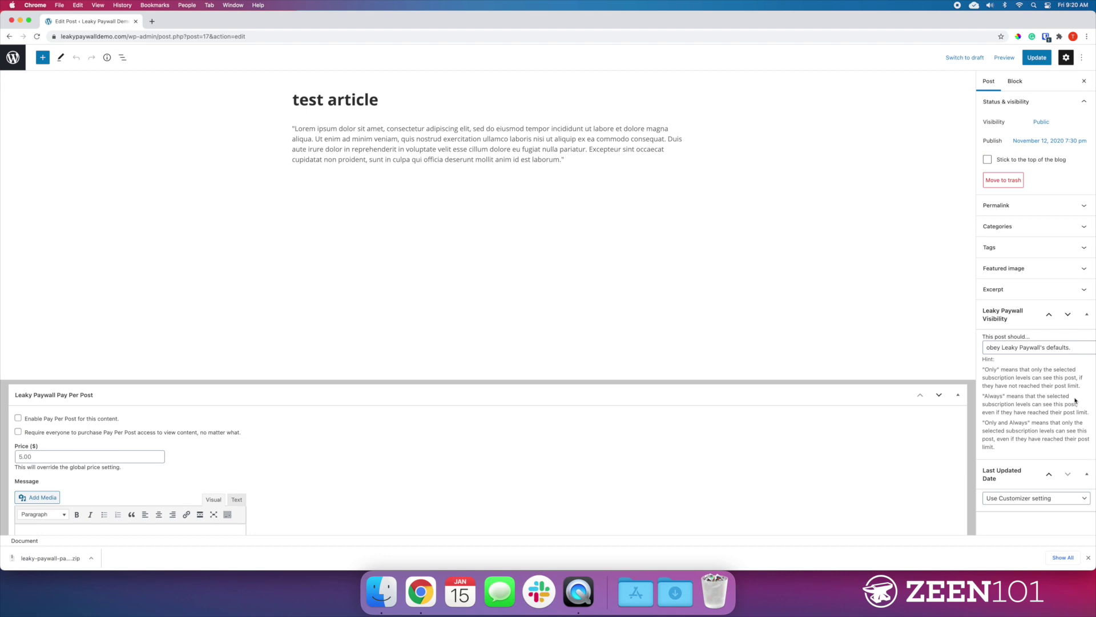
{"action": "scroll", "coordinate": [751, 434], "scroll_direction": "down", "scroll_amount": 2}
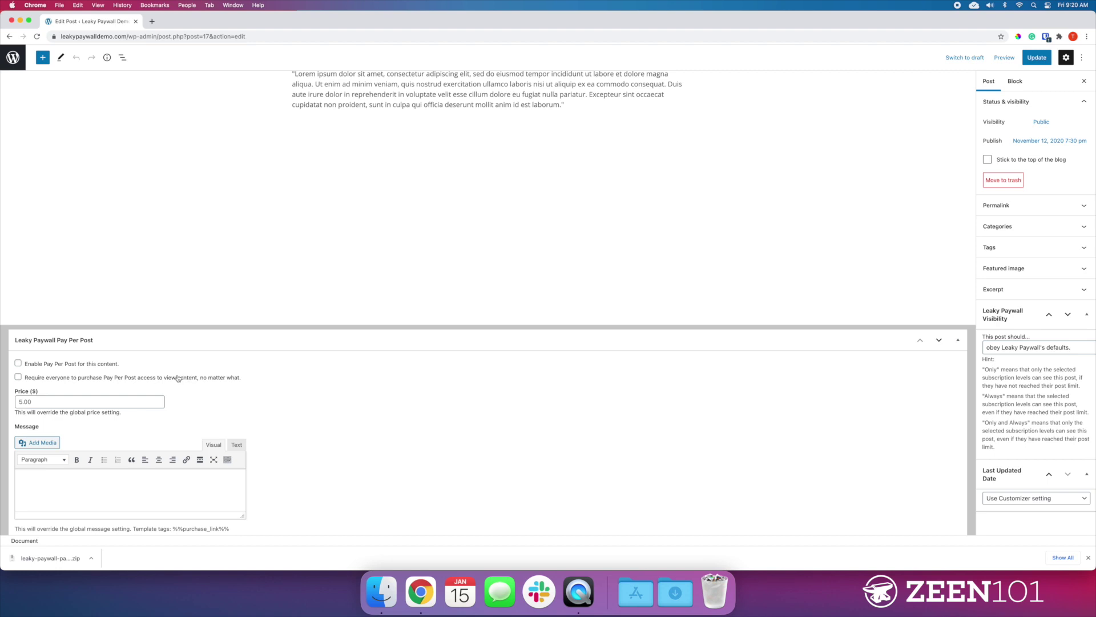
Step: Turn on Pay Per Post for the test article at 20.00, with purchase required for everyone
{"action": "left_click", "coordinate": [19, 364]}
{"action": "left_click", "coordinate": [50, 404]}
{"action": "type", "text": "20.00"}
{"action": "left_click", "coordinate": [44, 382]}
{"action": "scroll", "coordinate": [594, 377], "scroll_direction": "up", "scroll_amount": 2}
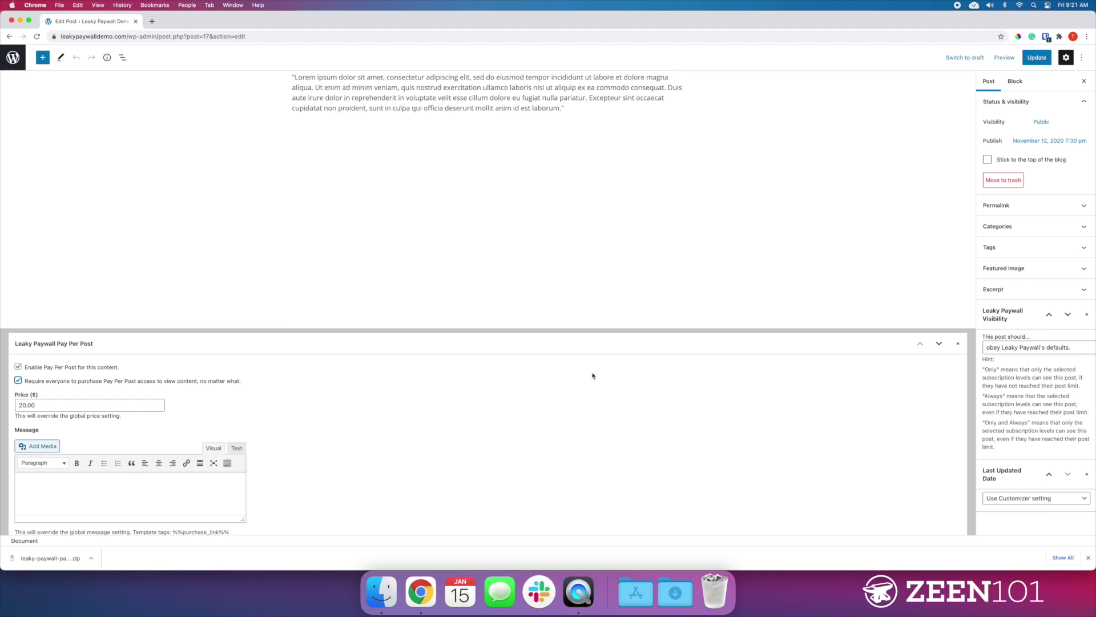
Step: Update the test article, log out, and reload it to see the restricted Buy Access message
{"action": "left_click", "coordinate": [1036, 57]}
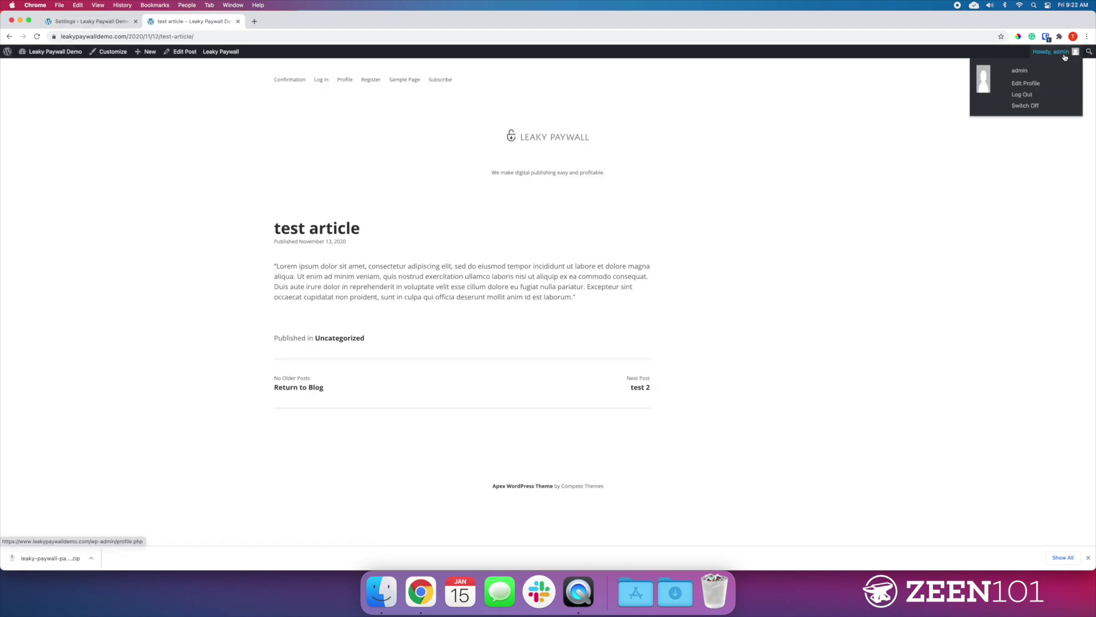
{"action": "left_click", "coordinate": [1017, 95]}
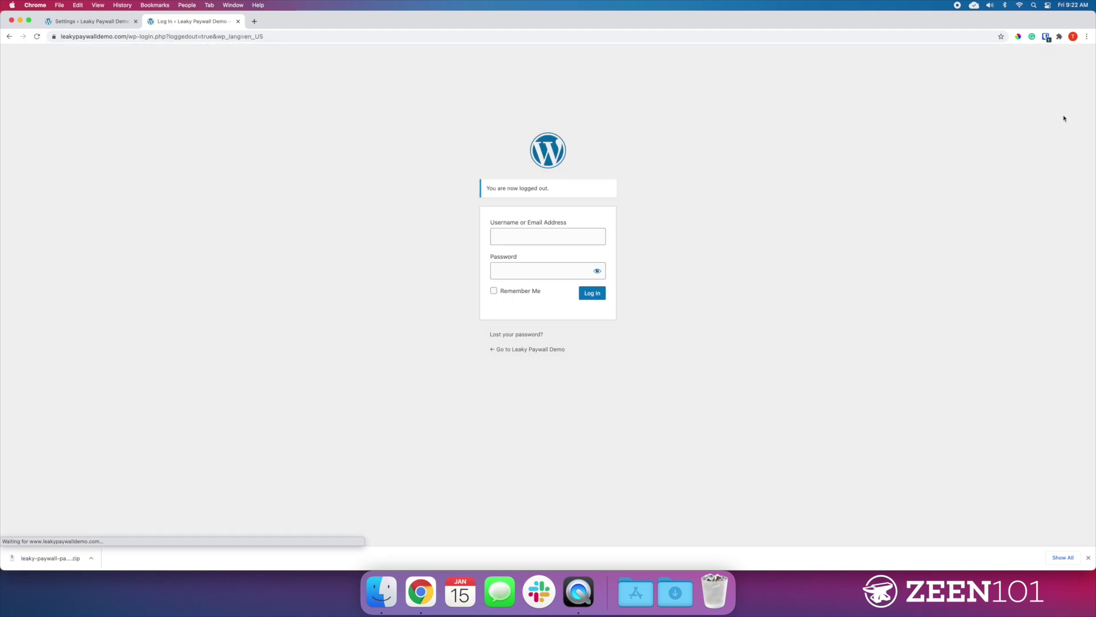
{"action": "left_click", "coordinate": [11, 36]}
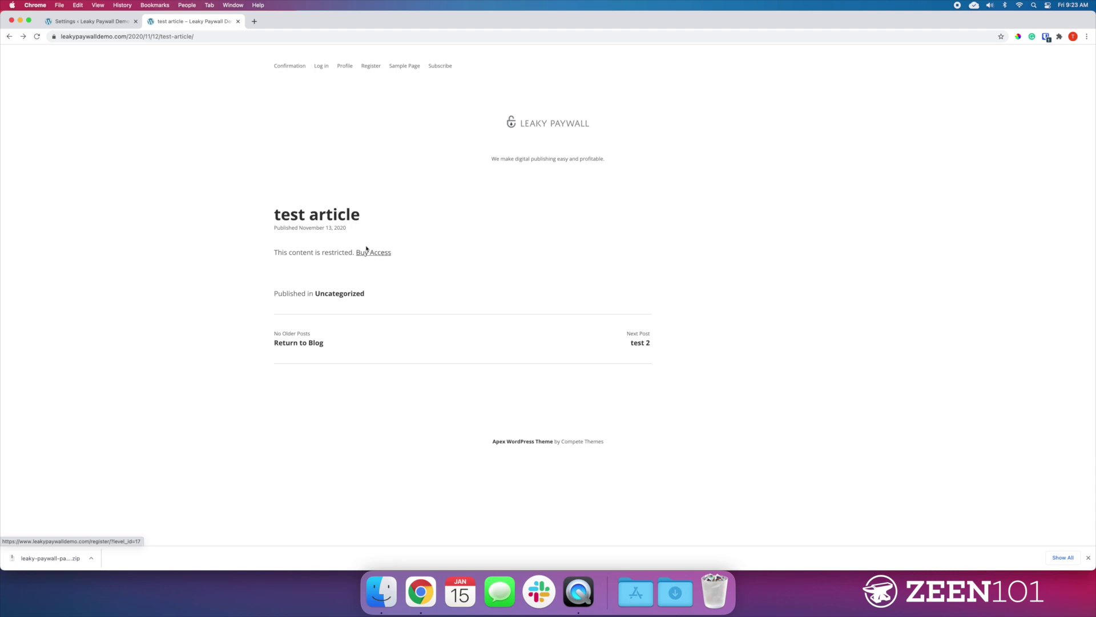
Step: In the Leaky Paywall settings, inspect the %%purchase_link%% tag in the Pay Per Post restricted message
{"action": "left_click", "coordinate": [91, 21]}
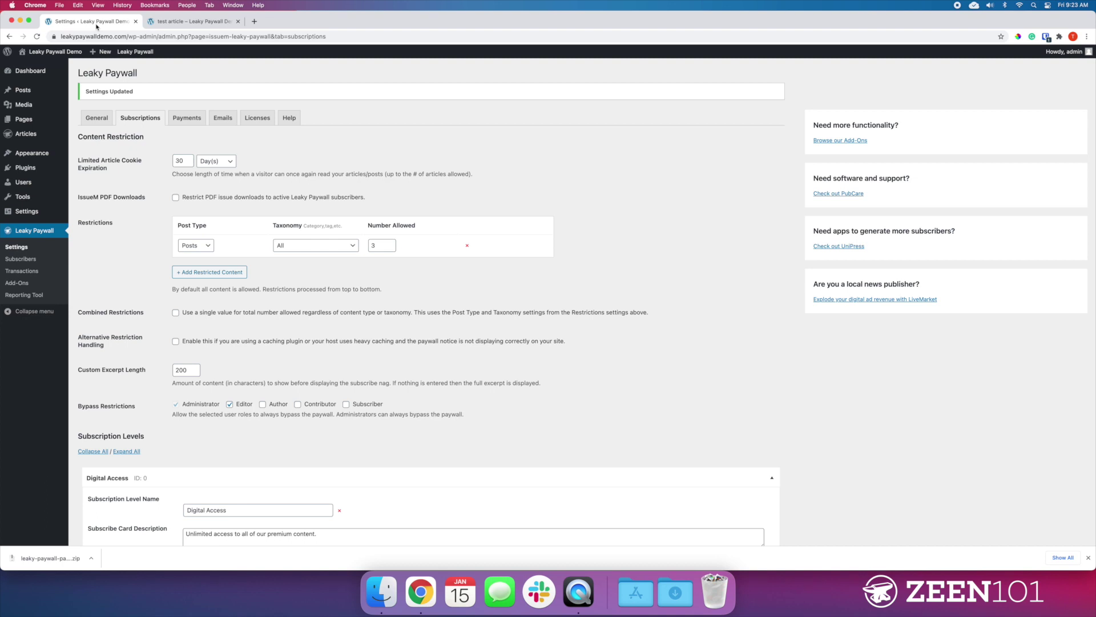
{"action": "scroll", "coordinate": [178, 202], "scroll_direction": "down", "scroll_amount": 6}
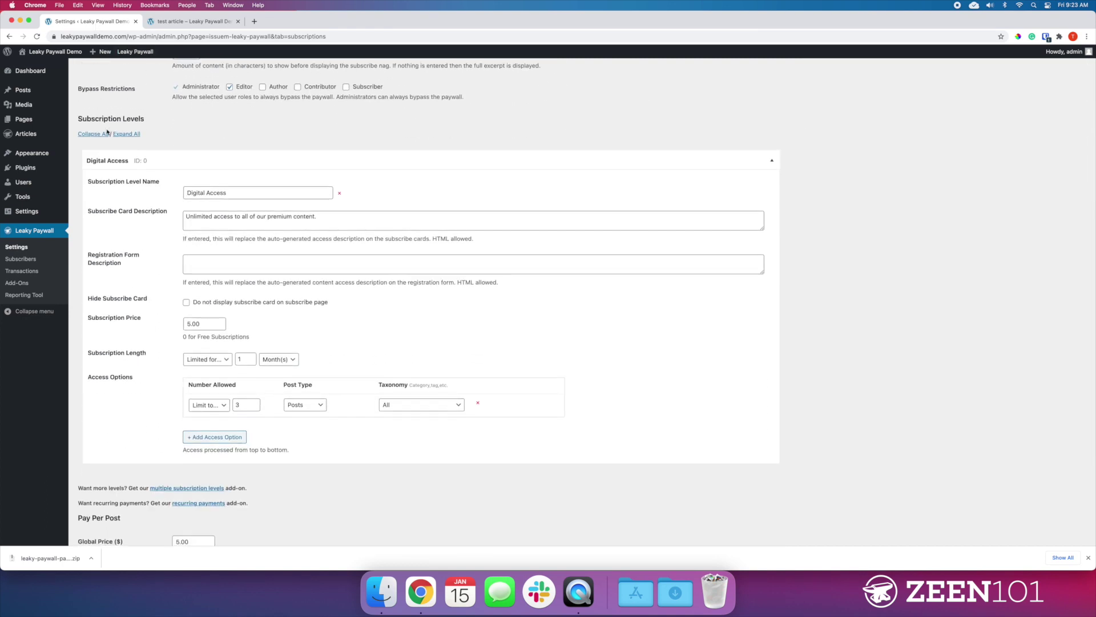
{"action": "scroll", "coordinate": [106, 132], "scroll_direction": "down", "scroll_amount": 2}
{"action": "scroll", "coordinate": [107, 132], "scroll_direction": "down", "scroll_amount": 3}
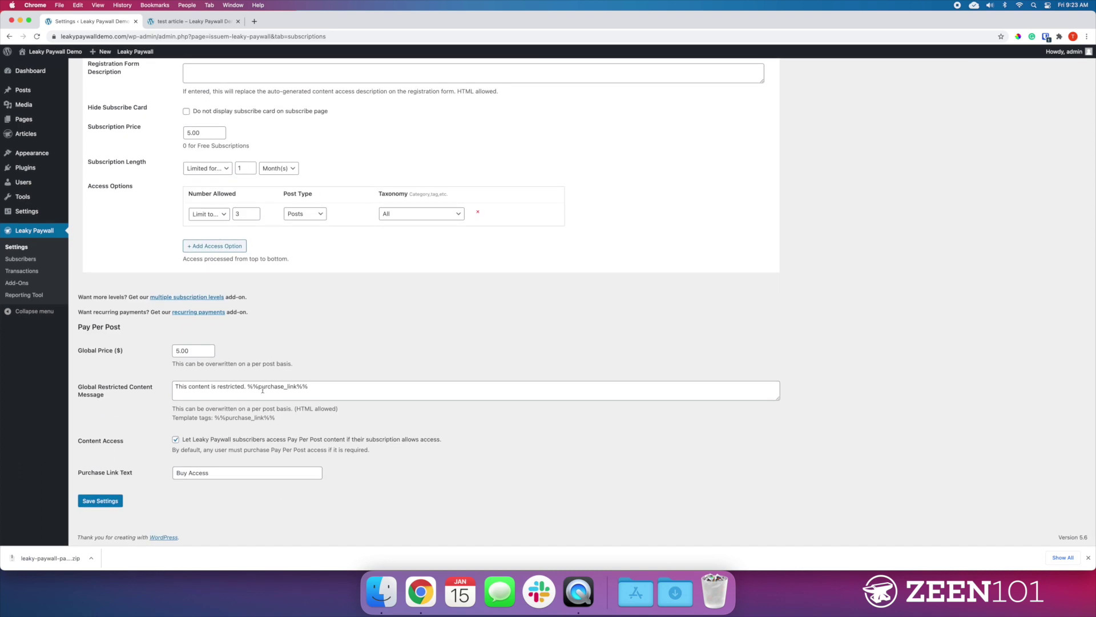
{"action": "left_click_drag", "start_coordinate": [259, 387], "coordinate": [285, 389]}
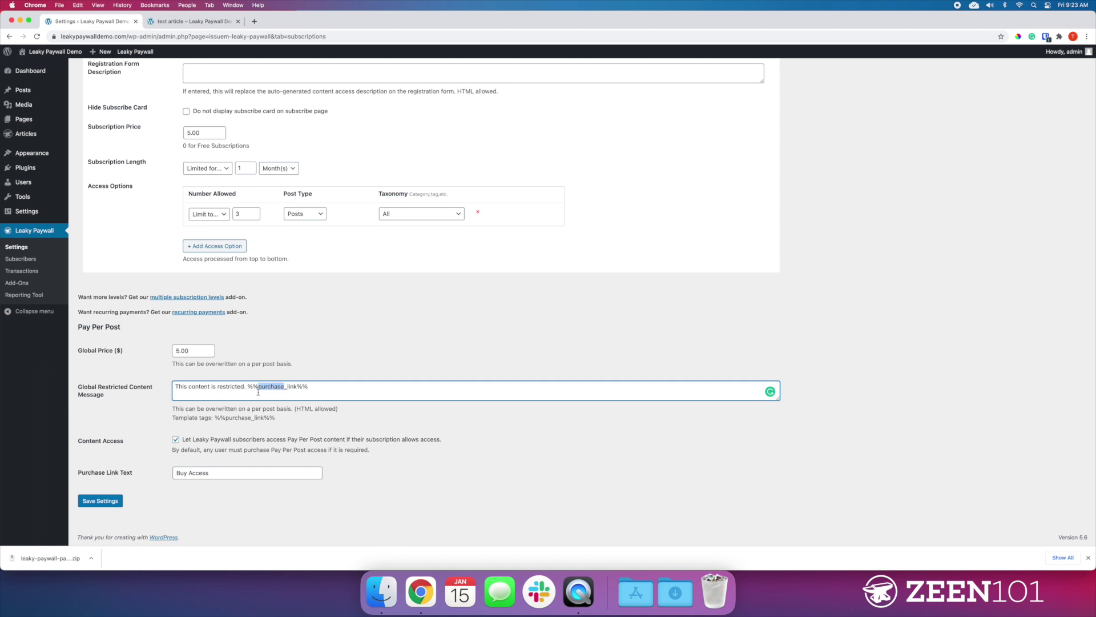
{"action": "left_click", "coordinate": [264, 387]}
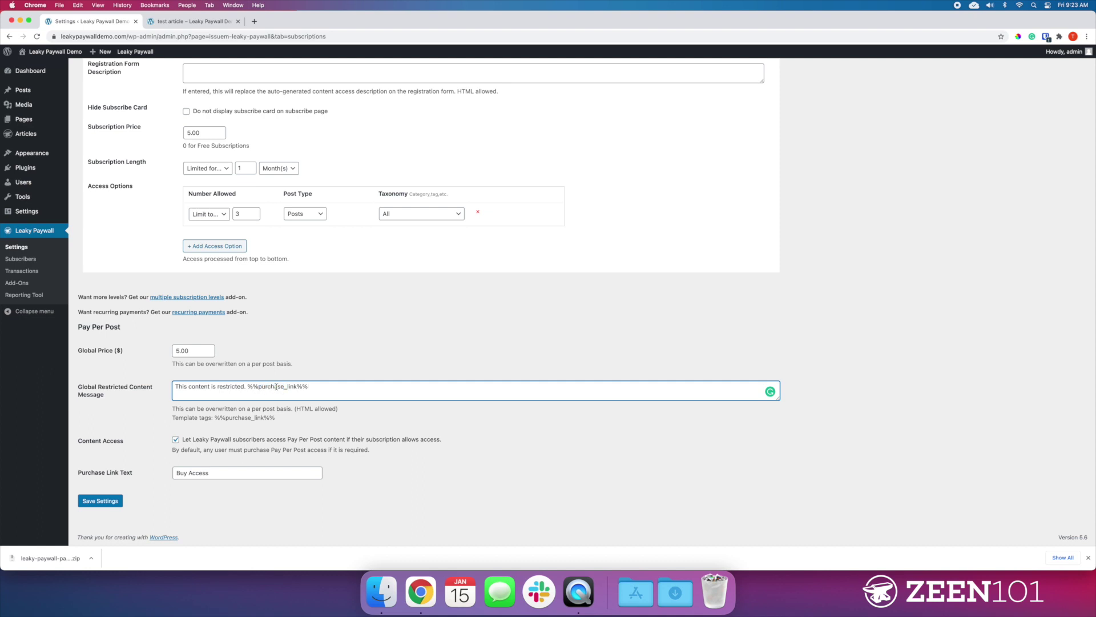